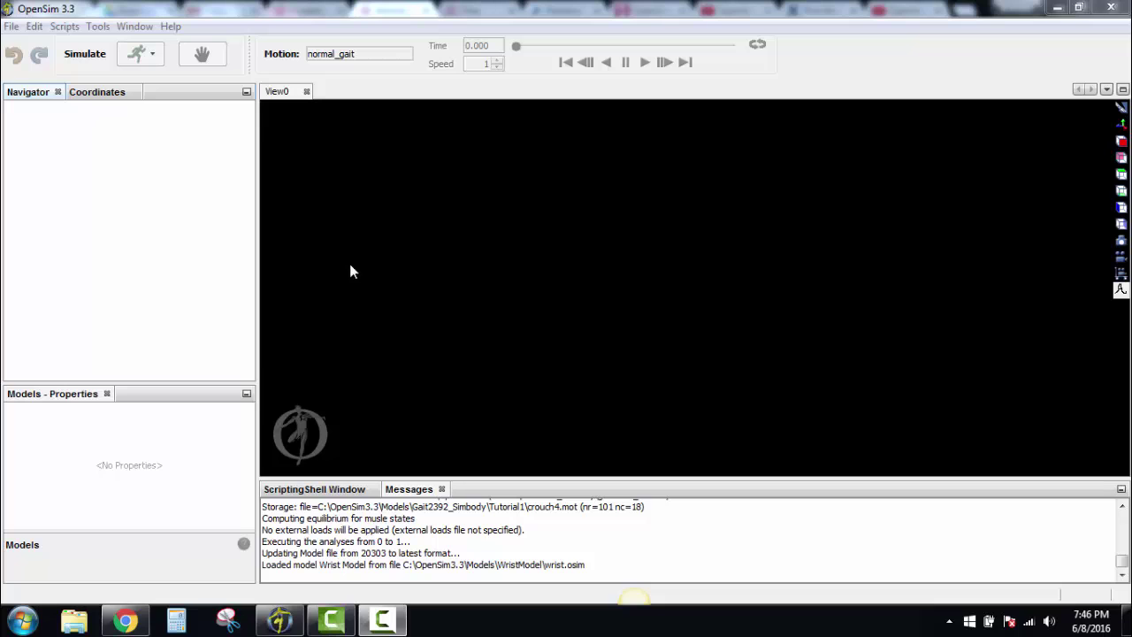
- Open wrist.osim from C:\OpenSim3.3\Models\WristModel as a model
click(12, 29)
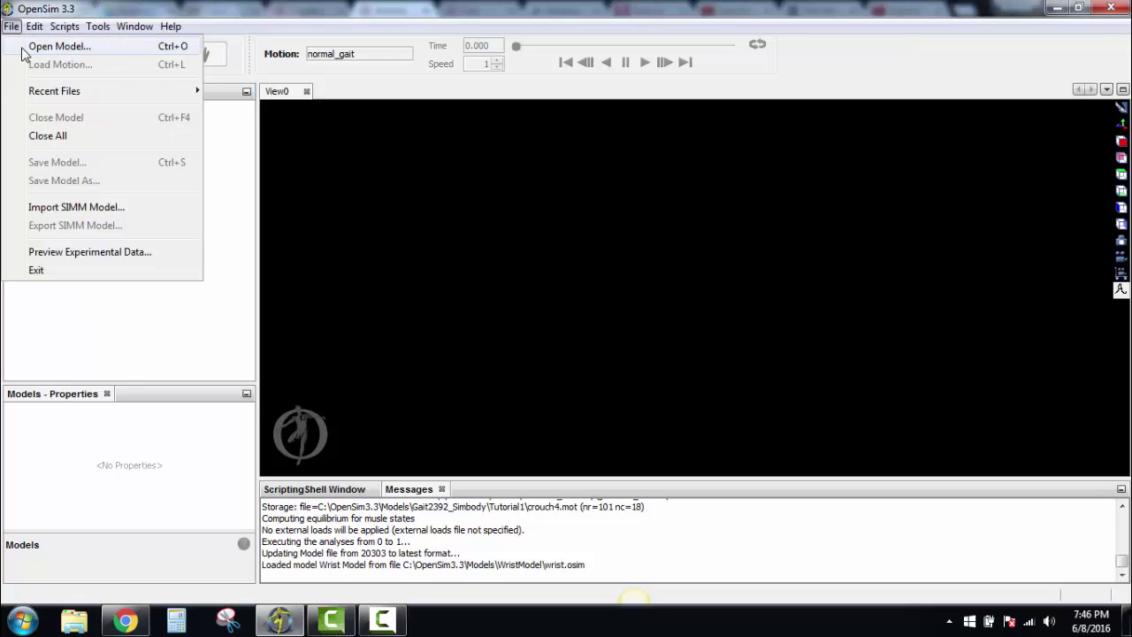
click(36, 49)
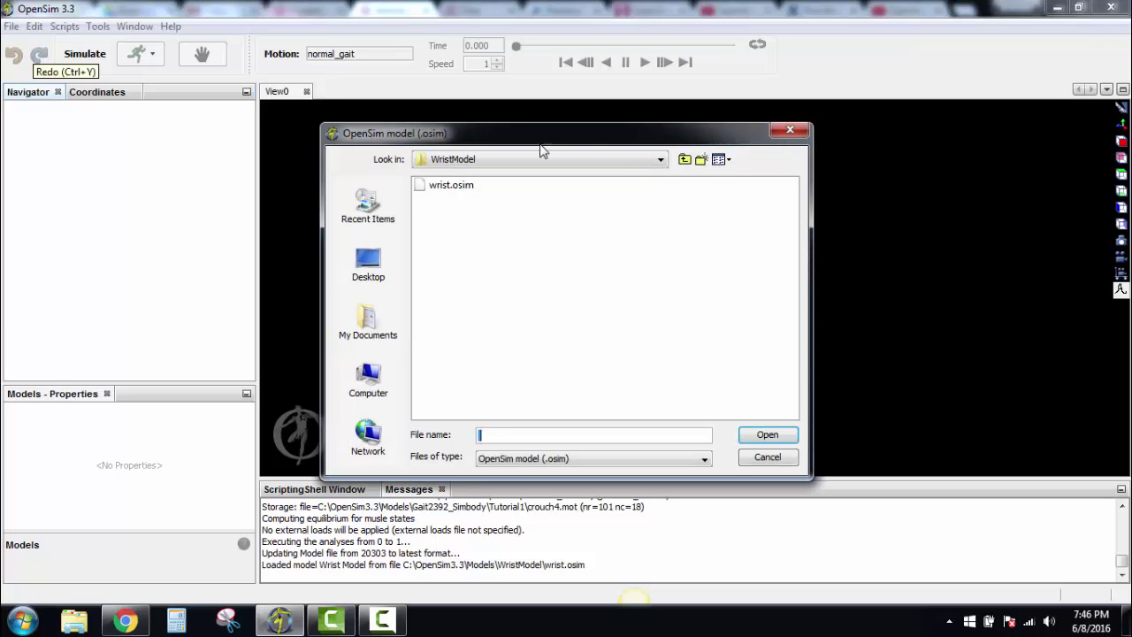
click(683, 160)
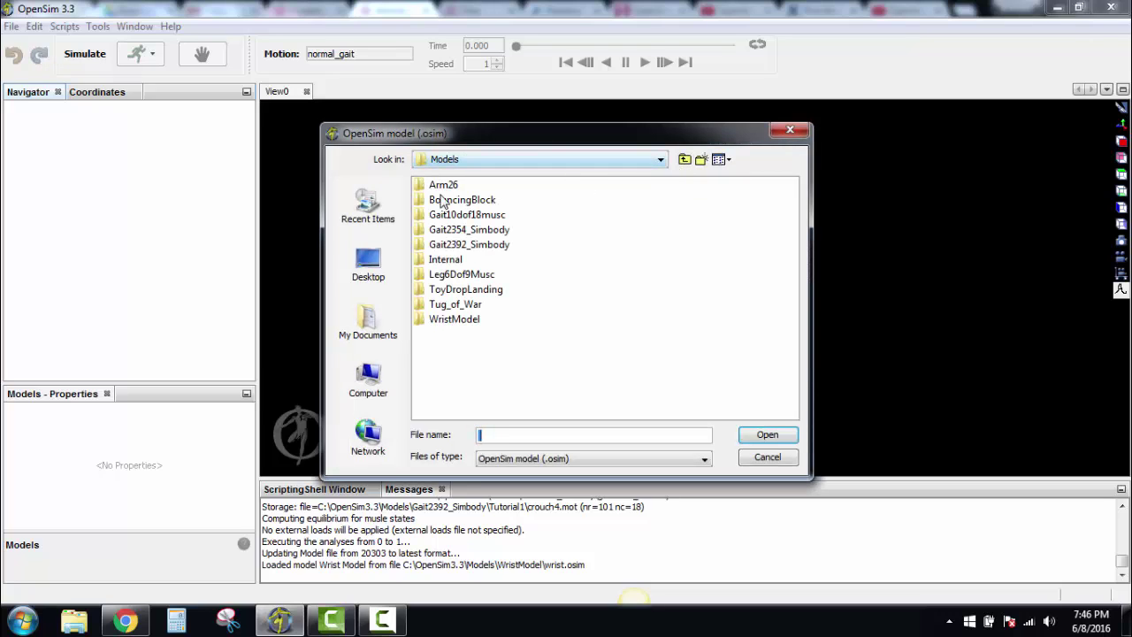
click(368, 378)
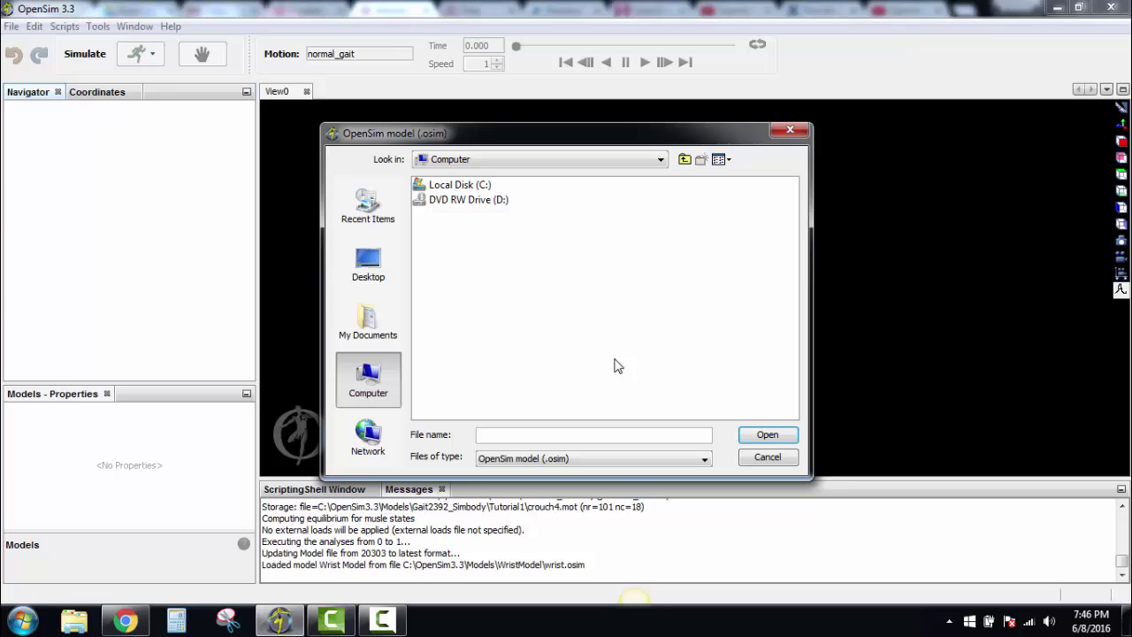
double_click(459, 186)
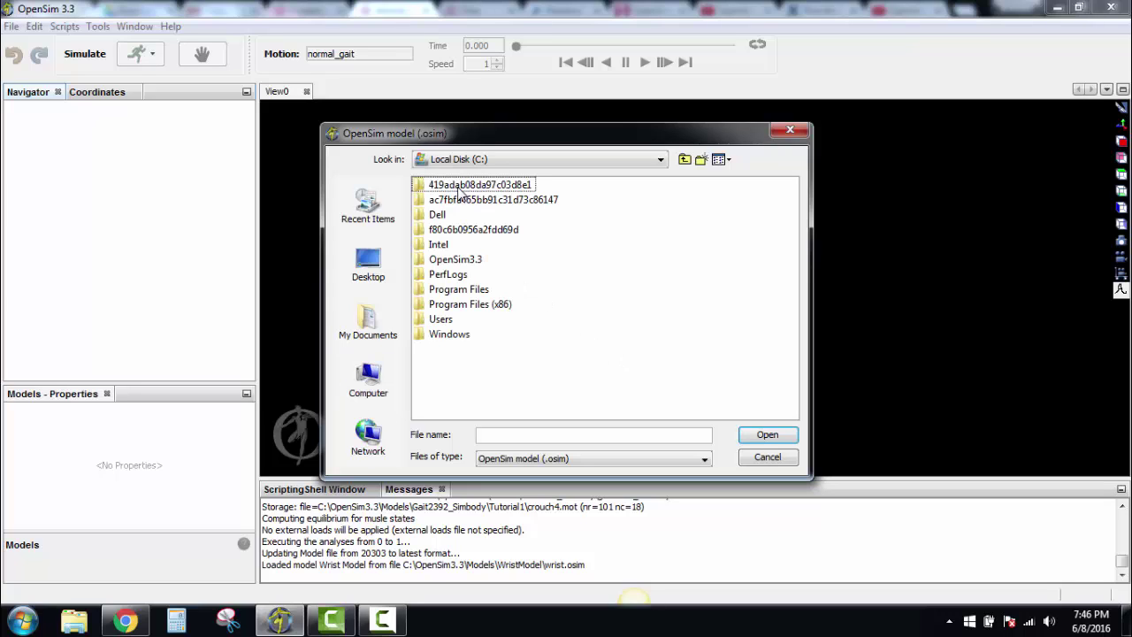
double_click(446, 259)
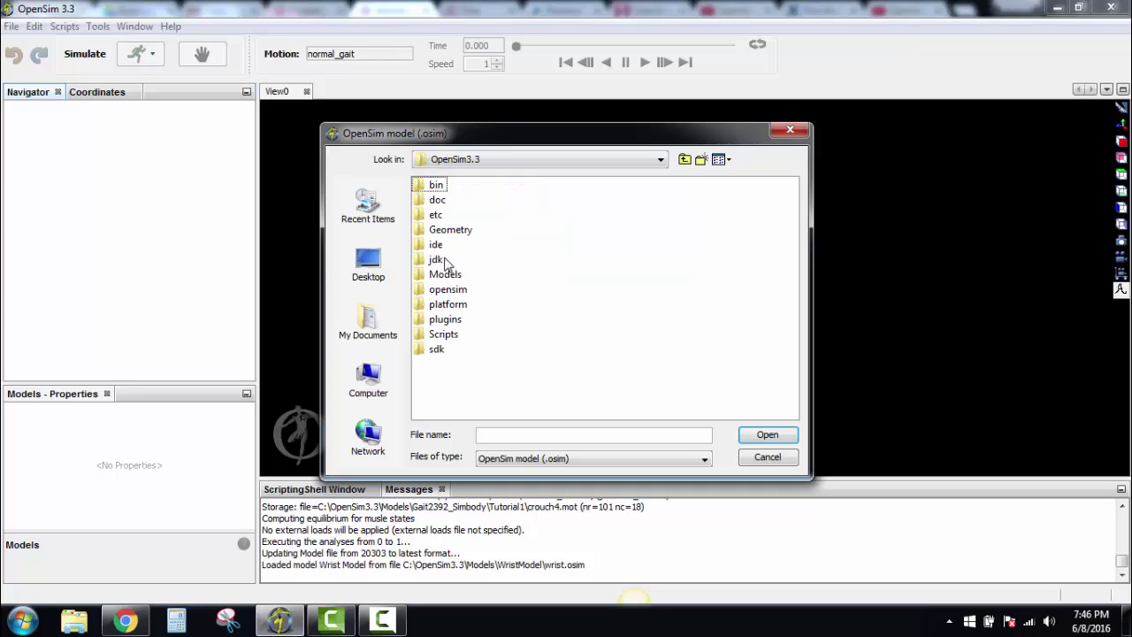
double_click(445, 276)
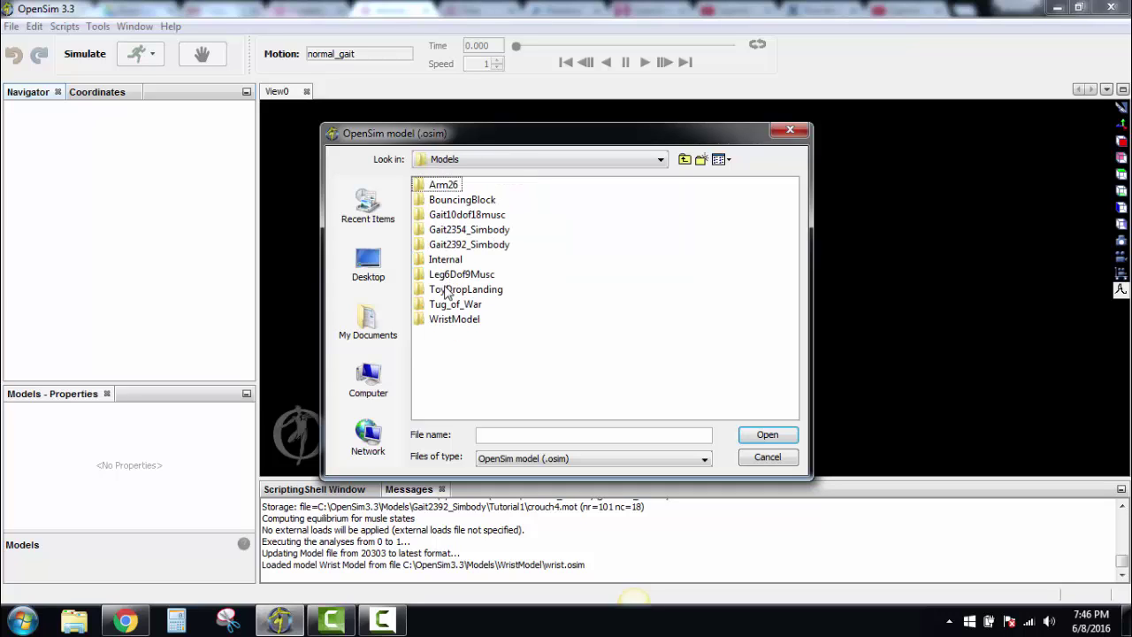
double_click(455, 320)
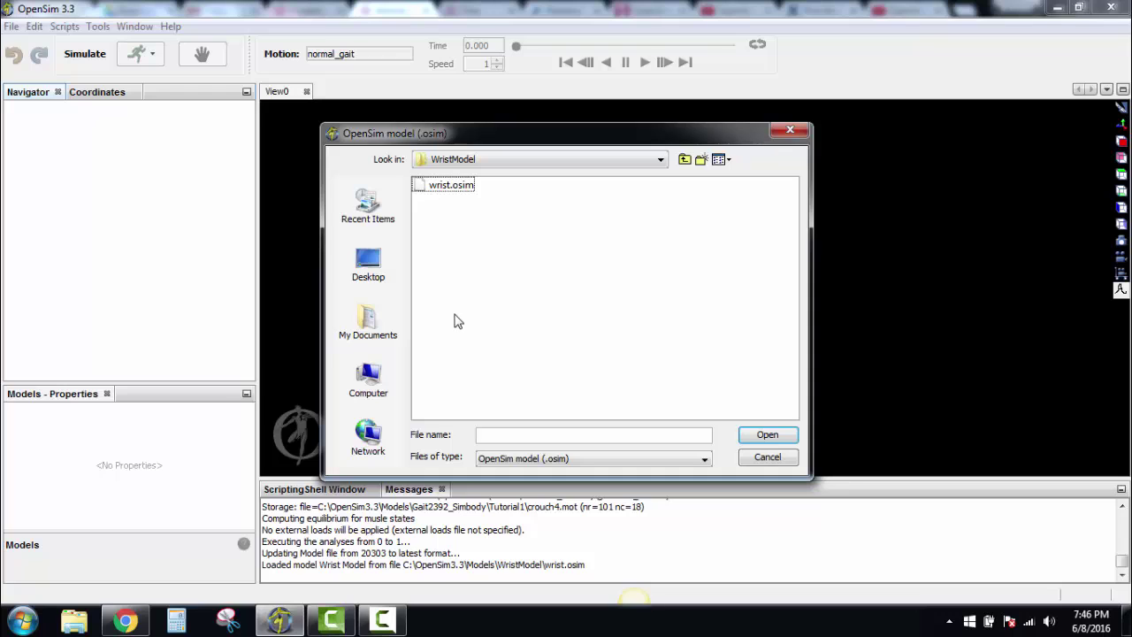
double_click(450, 188)
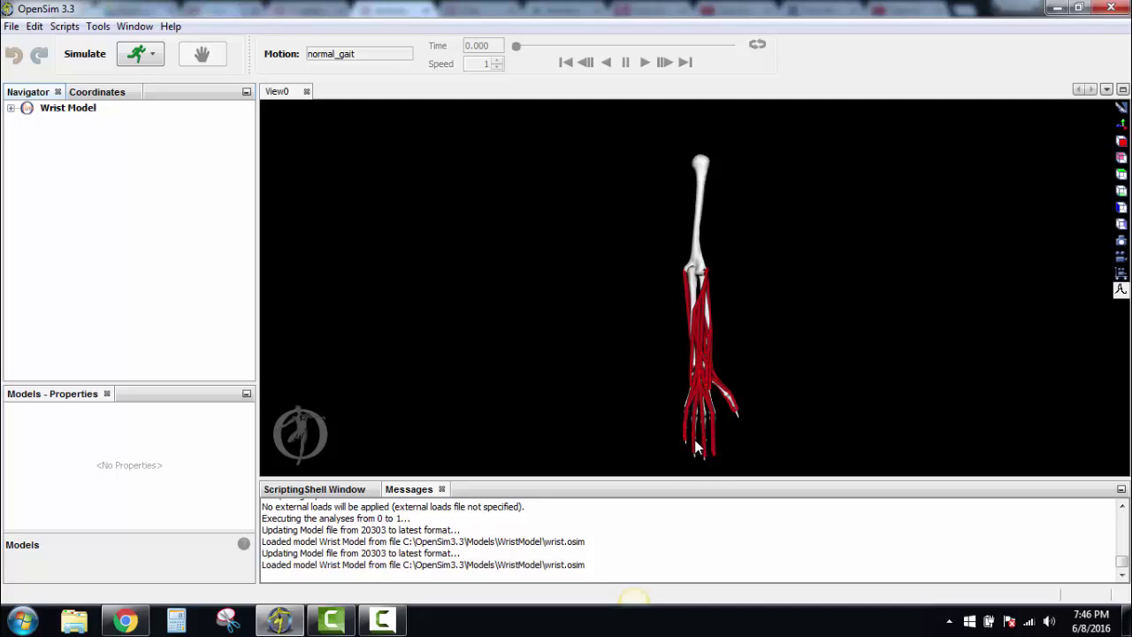
- Zoom in and out on the loaded wrist model's arm in View0
scroll(694, 439, up, 3)
scroll(687, 434, down, 3)
scroll(650, 424, up, 3)
scroll(642, 437, down, 5)
scroll(634, 451, up, 5)
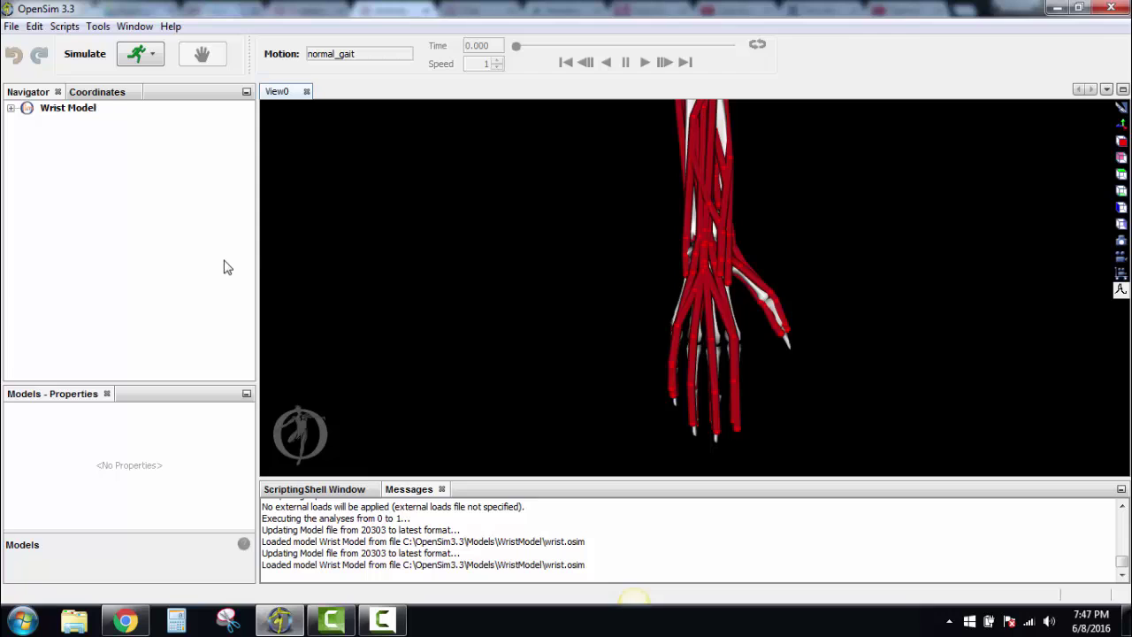
scroll(576, 309, down, 5)
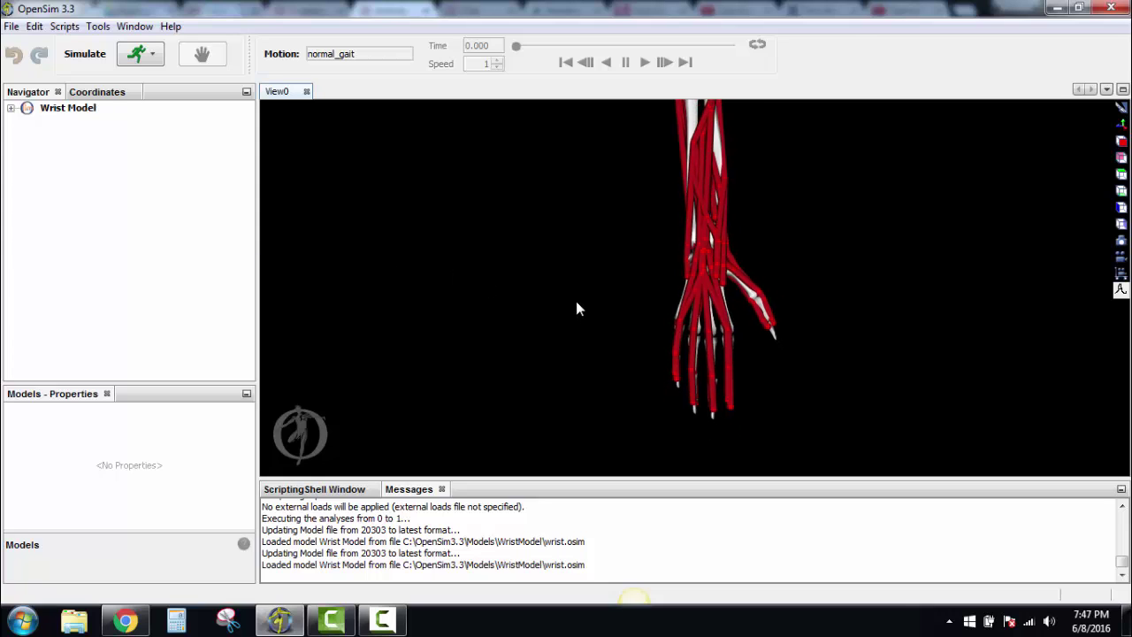
scroll(572, 287, up, 4)
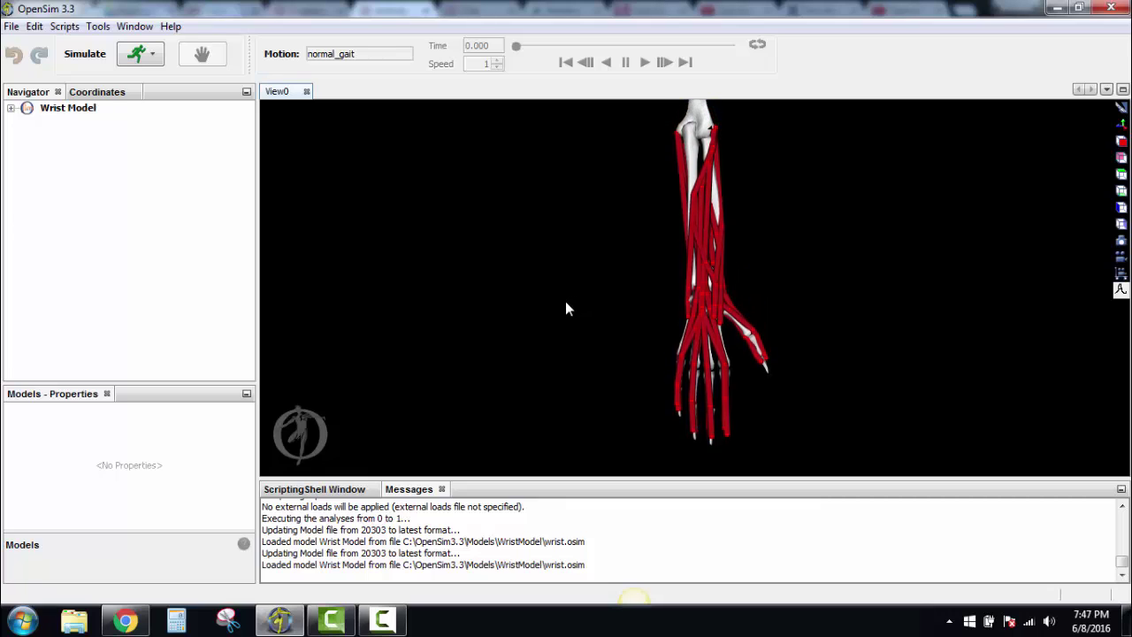
scroll(643, 387, up, 2)
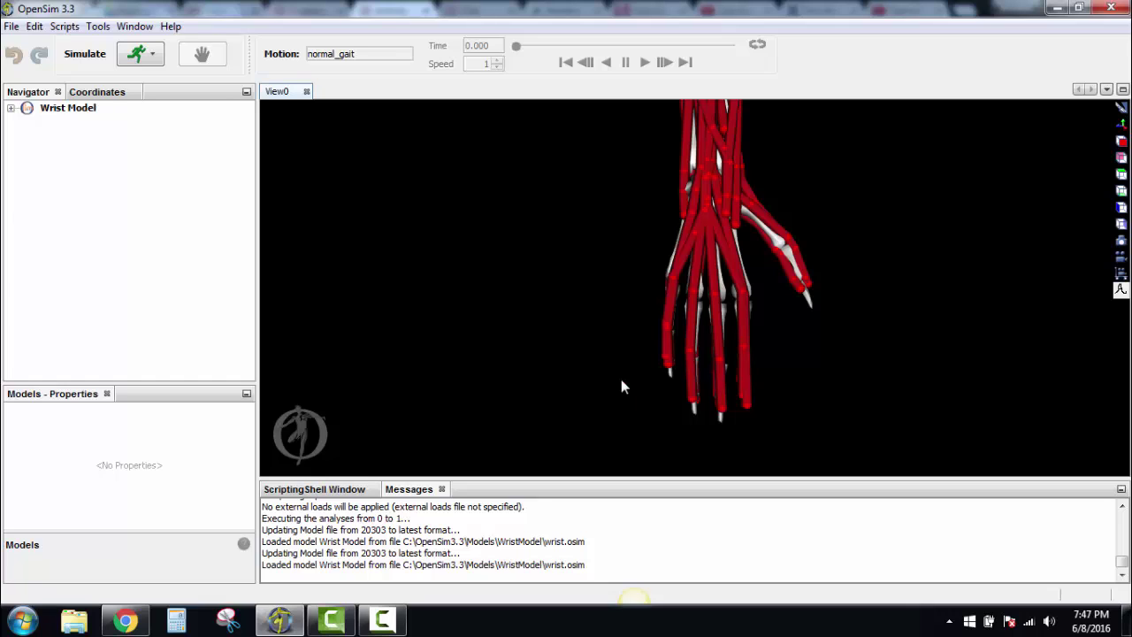
- Show the Coordinates list and flex the elbow_flexion slider, returning it to 0
click(115, 94)
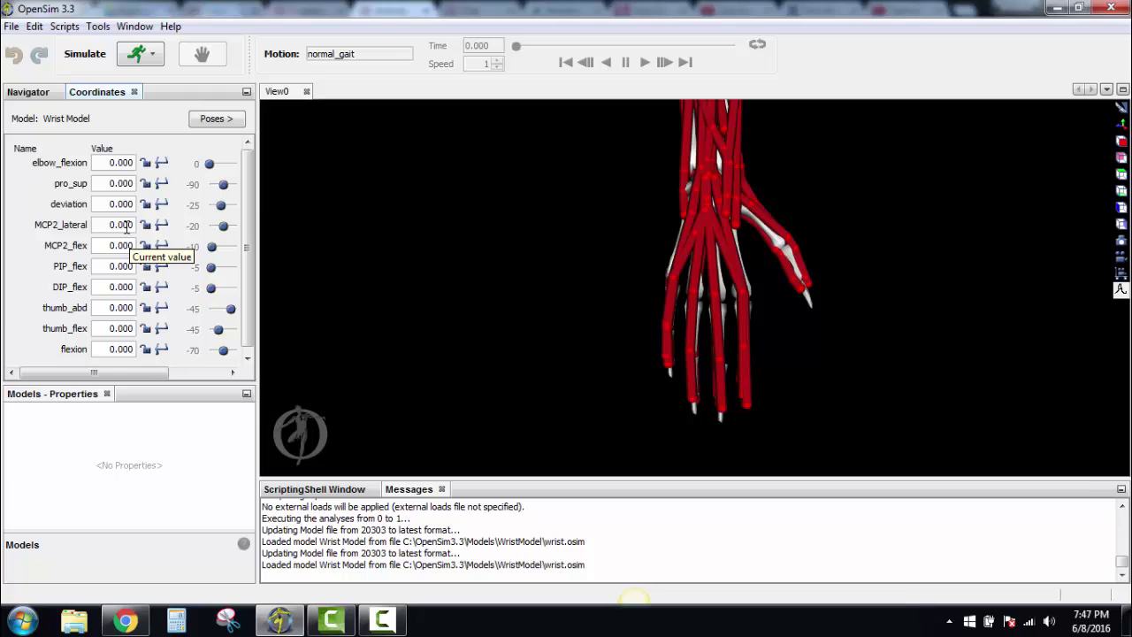
mouse_move(209, 170)
mouse_down()
mouse_move(222, 168)
mouse_move(200, 172)
mouse_up()
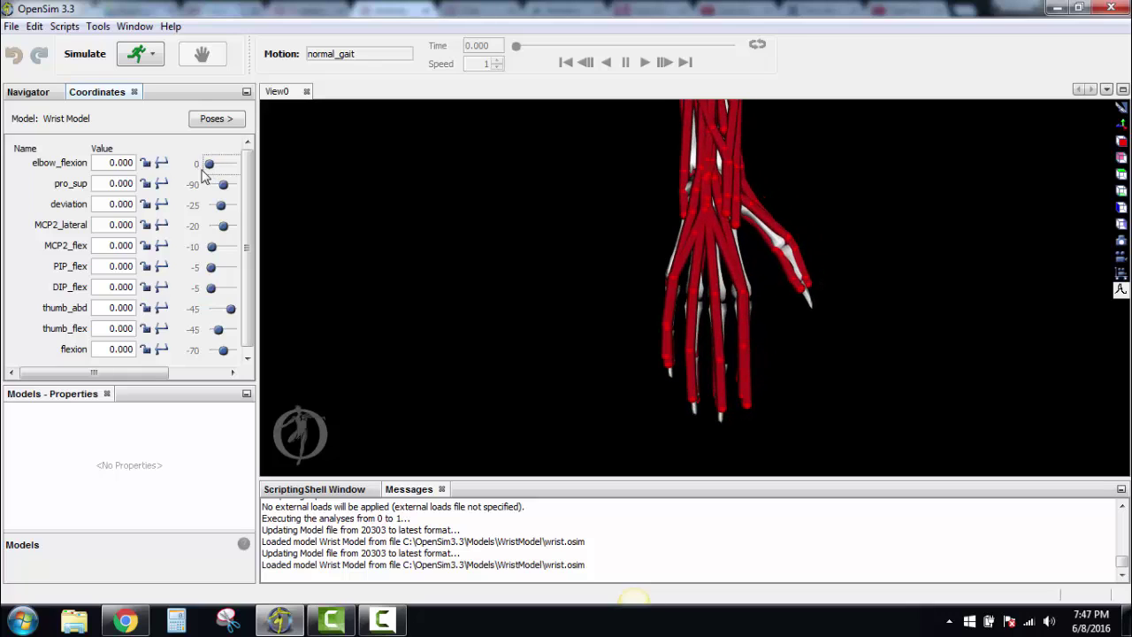
scroll(525, 249, down, 5)
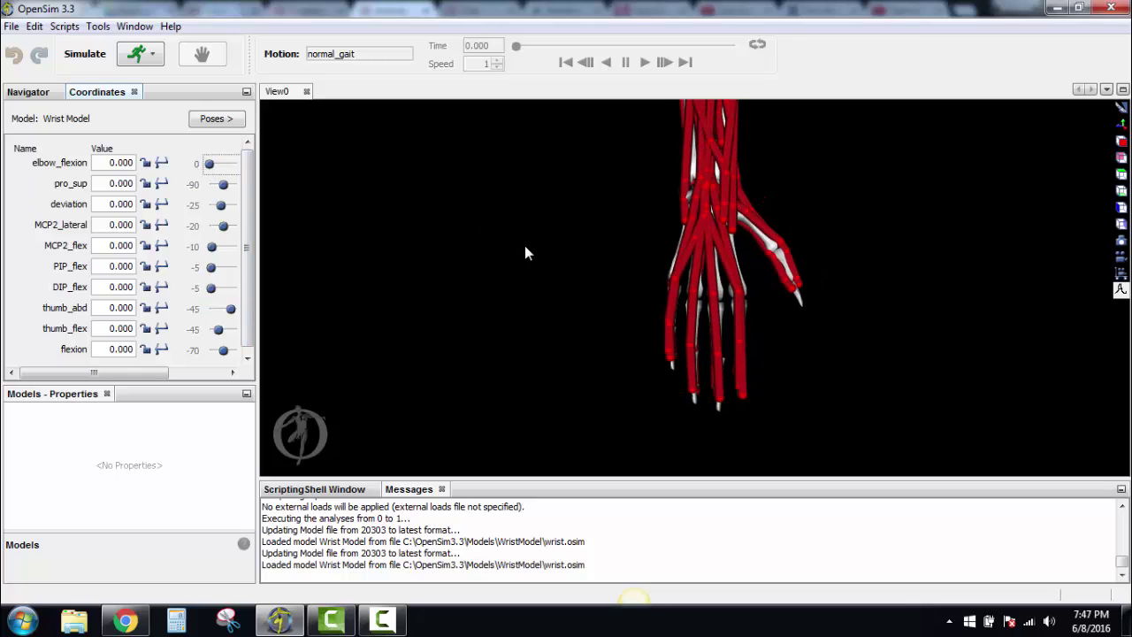
scroll(542, 254, down, 4)
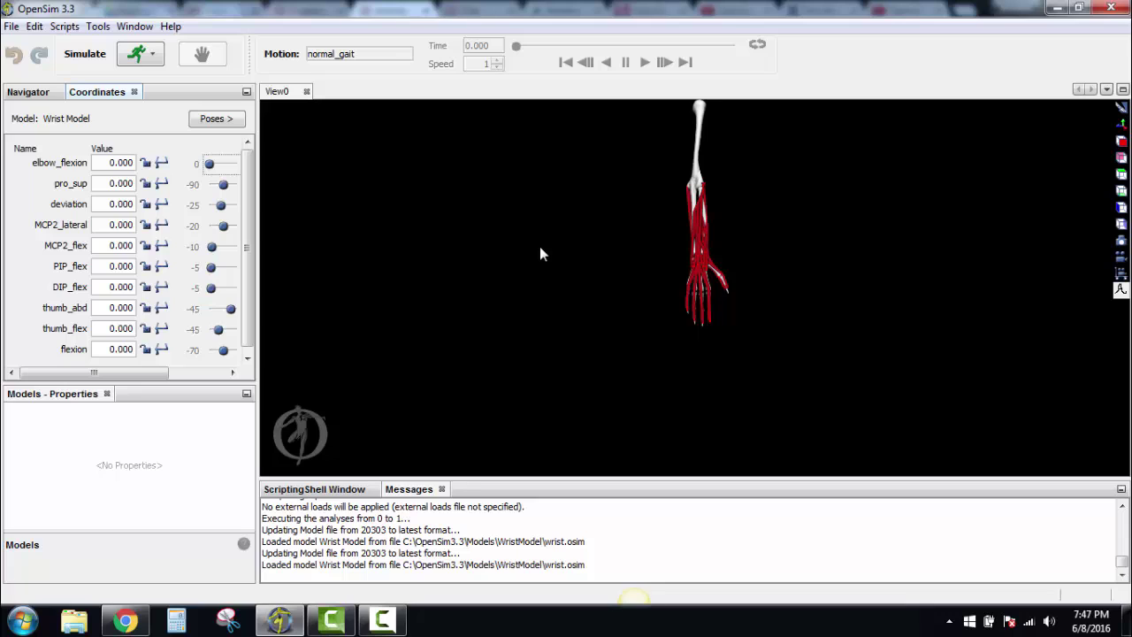
scroll(542, 254, up, 3)
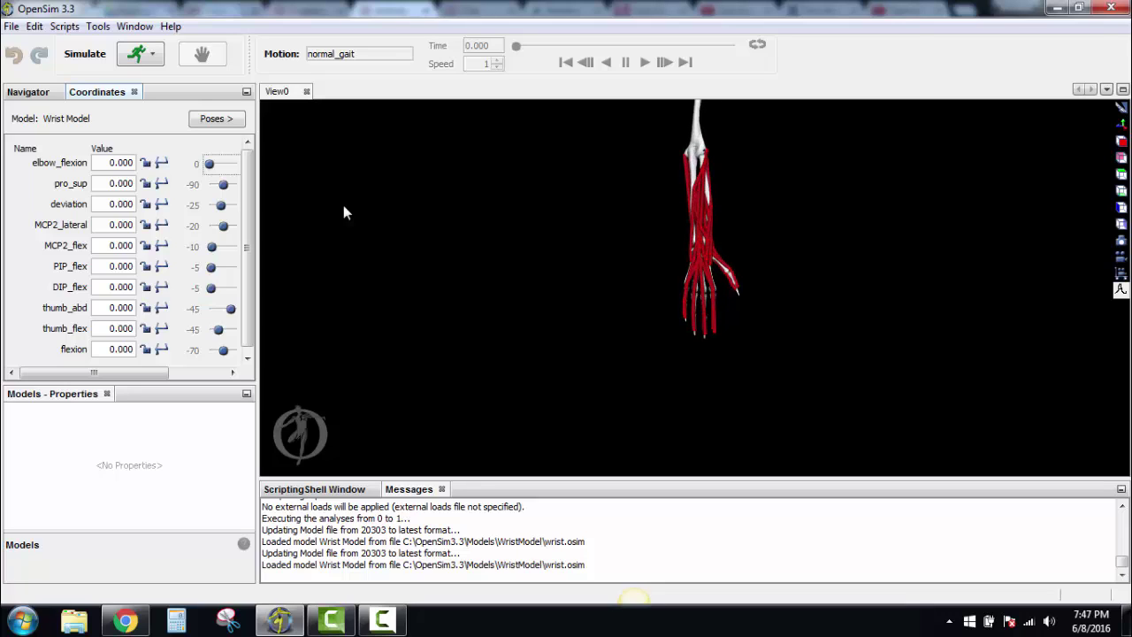
mouse_move(210, 170)
mouse_down()
mouse_move(237, 170)
mouse_move(198, 172)
mouse_up()
scroll(710, 301, up, 3)
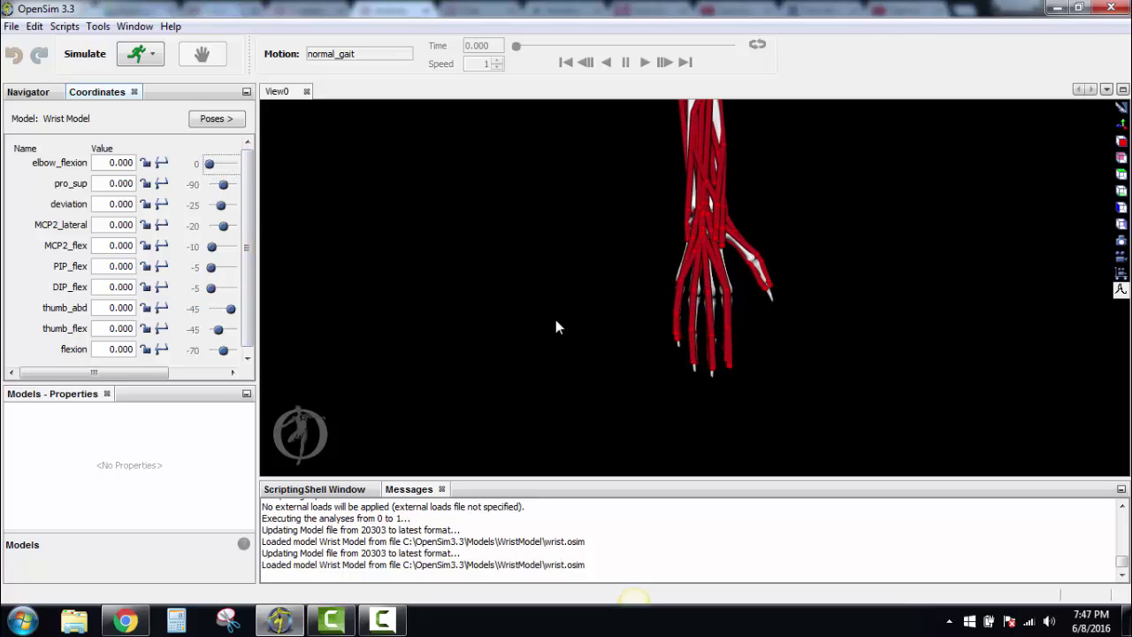
- Rotate the forearm with pro_sup to 10.588, then 90, then down to 31.765
mouse_move(224, 186)
mouse_down()
mouse_move(214, 186)
mouse_move(225, 185)
mouse_up()
scroll(624, 254, down, 2)
right_drag(678, 165, 665, 192)
scroll(663, 192, up, 5)
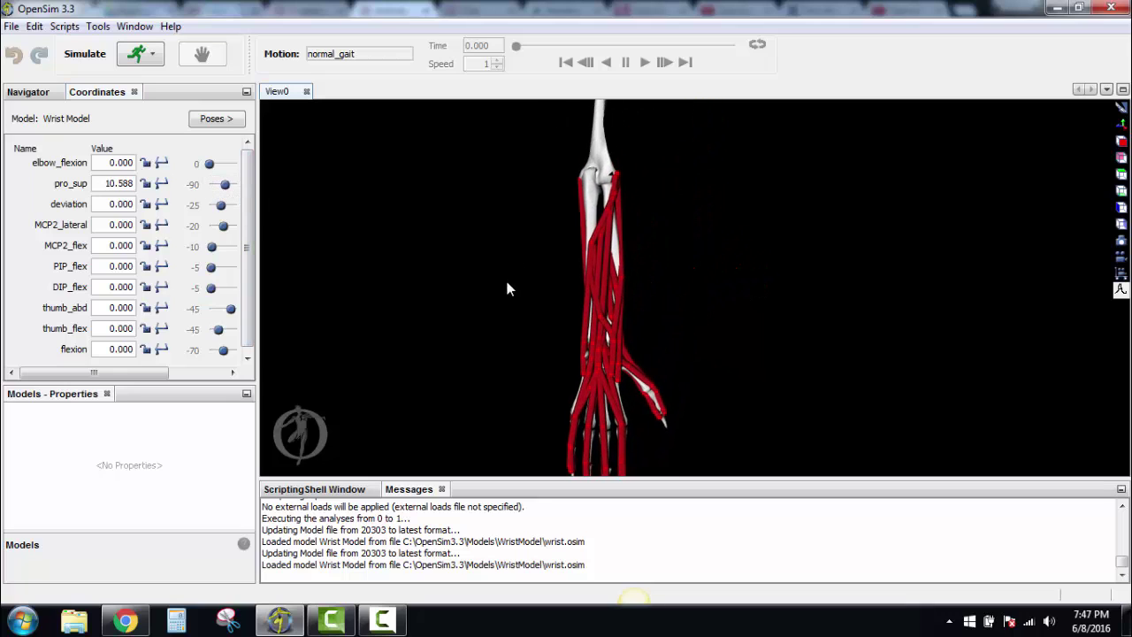
mouse_move(224, 184)
mouse_down()
mouse_move(257, 194)
mouse_move(204, 183)
mouse_move(245, 196)
mouse_move(228, 193)
mouse_up()
drag(383, 214, 417, 253)
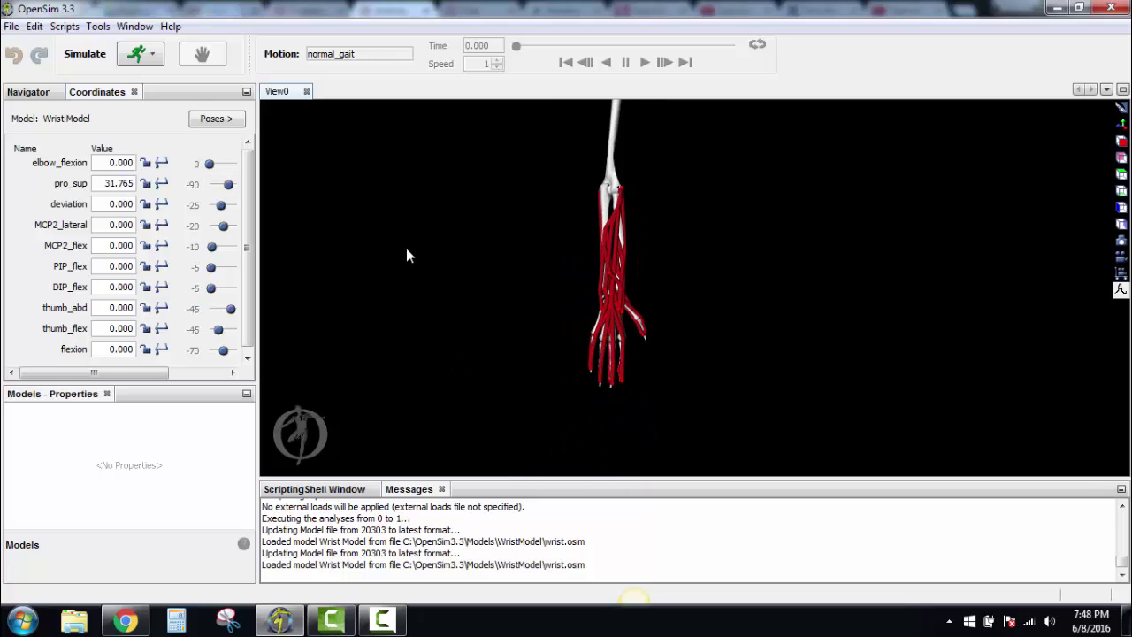
- Restore the Default pose and bend the wrist sideways with the deviation slider
click(194, 122)
click(224, 128)
drag(472, 292, 579, 294)
mouse_move(221, 204)
mouse_down()
mouse_move(238, 206)
mouse_move(207, 212)
mouse_move(224, 212)
mouse_up()
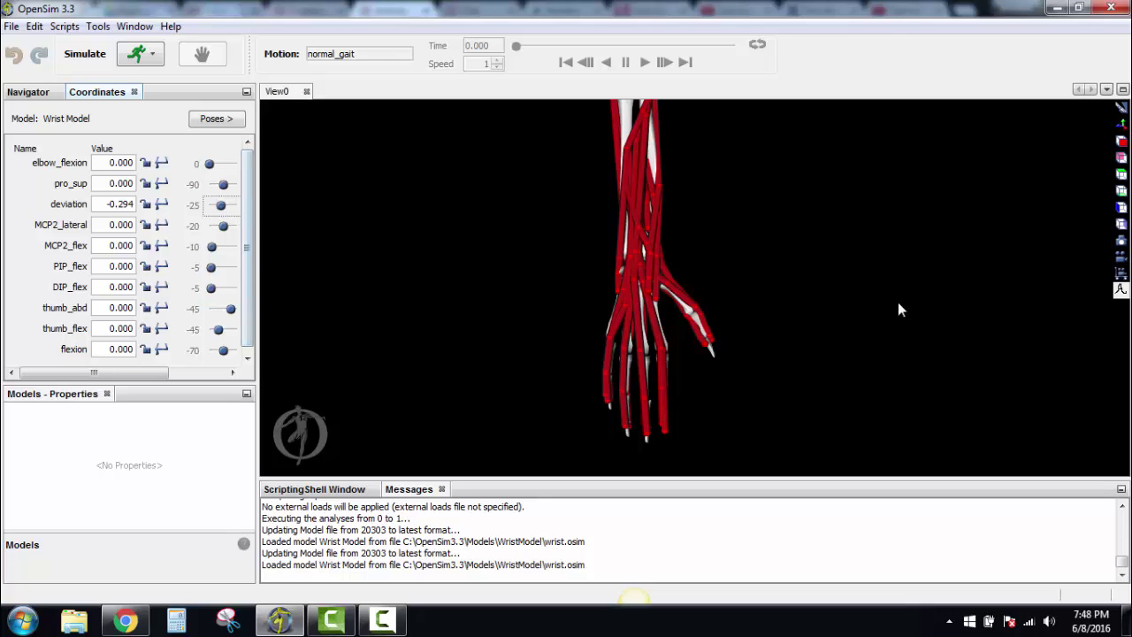
- Raise wrist deviation to 29.706, then ease it back to 13.824
drag(870, 300, 712, 285)
mouse_move(221, 205)
mouse_down()
mouse_move(232, 214)
mouse_move(205, 209)
mouse_move(228, 208)
mouse_up()
drag(411, 272, 566, 302)
- Reset to the Default pose and bend the index finger sideways to -20 via MCP2_lateral
click(218, 118)
click(261, 133)
drag(223, 227, 216, 356)
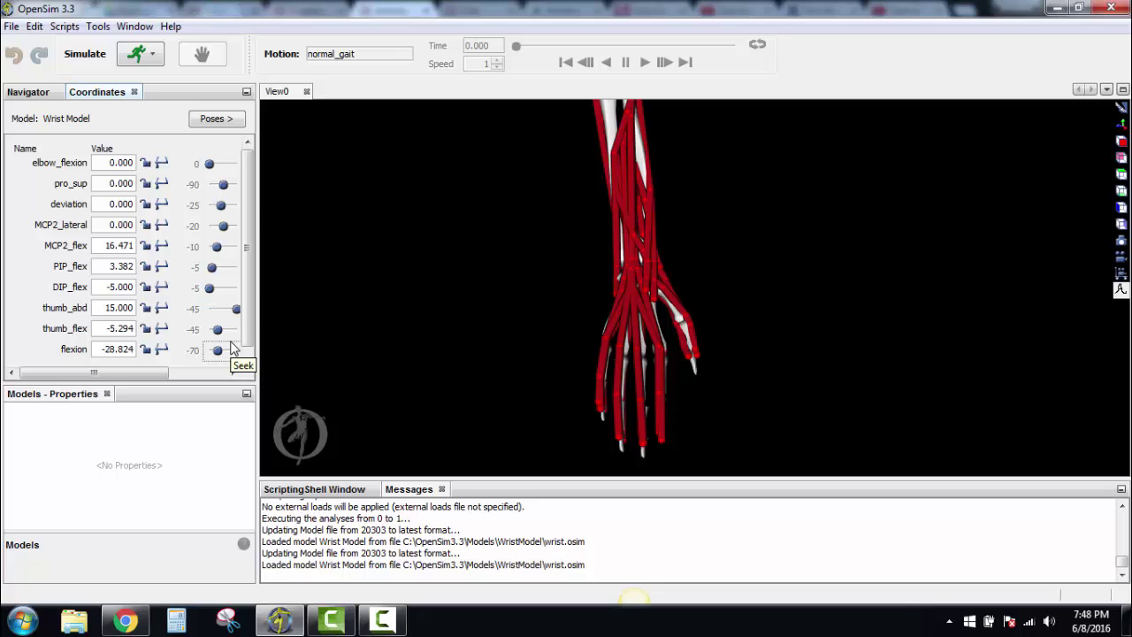
- Apply the Default pose so every joint coordinate reads 0.000
click(217, 118)
click(231, 130)
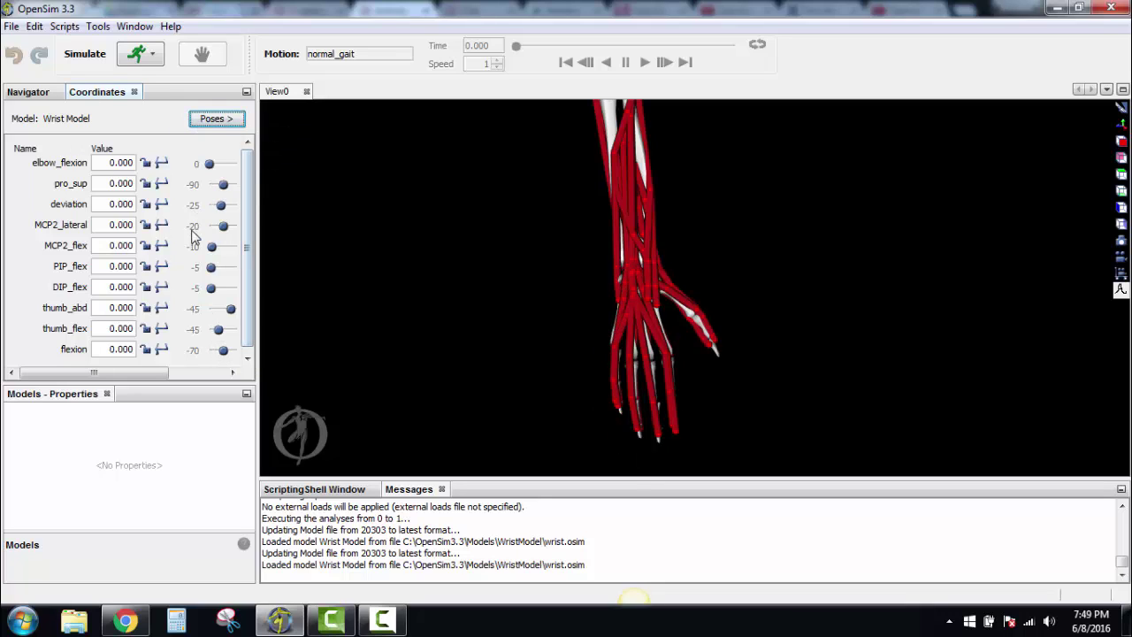